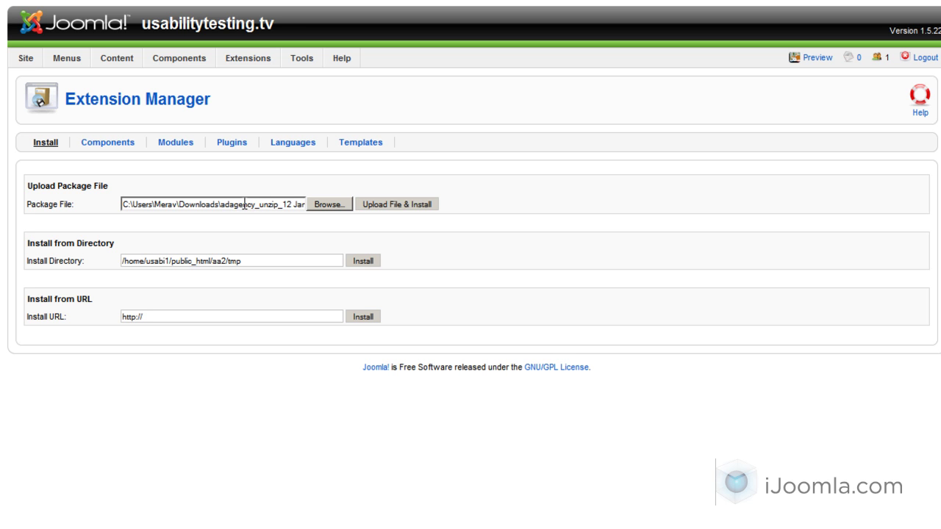
- Upload and install the selected Ad Agency package, and continue to the component's upgrade wizard
{"action": "left_click", "coordinate": [380, 206]}
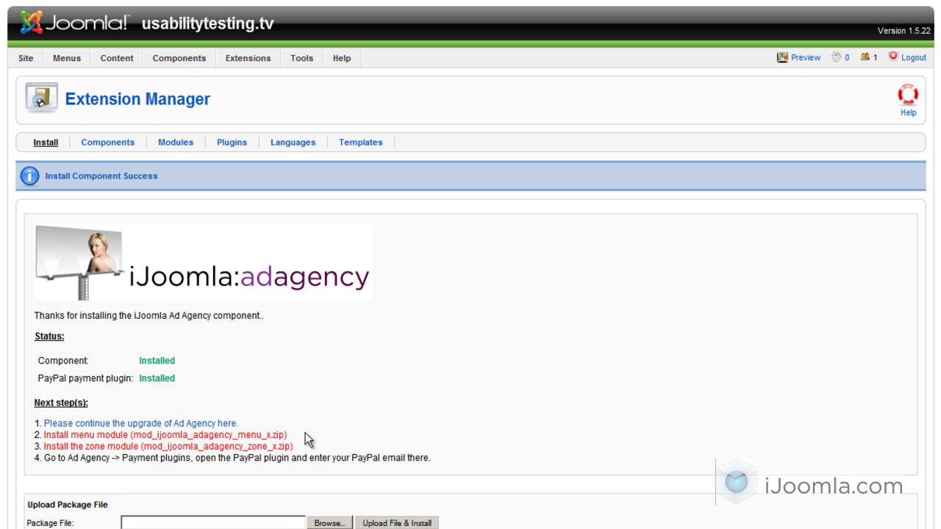
{"action": "scroll", "coordinate": [332, 357], "scroll_direction": "down", "scroll_amount": 3}
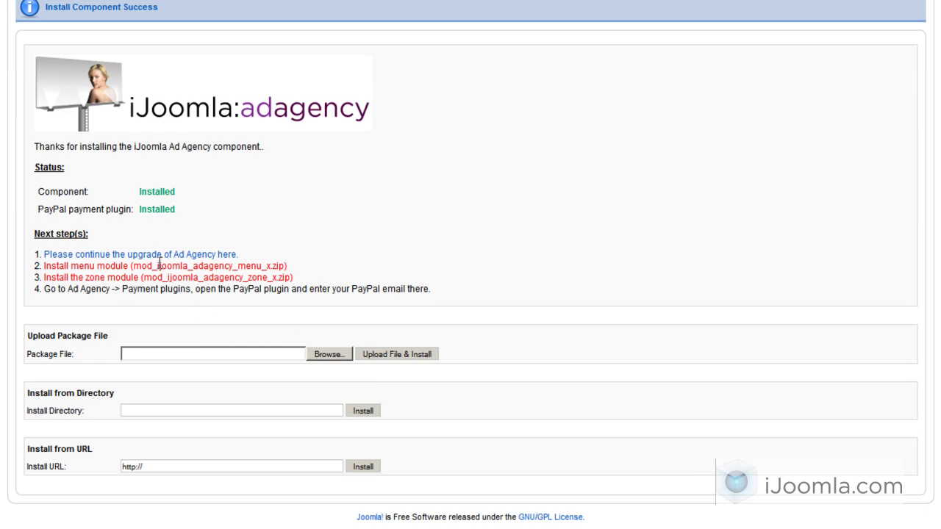
{"action": "left_click", "coordinate": [220, 255]}
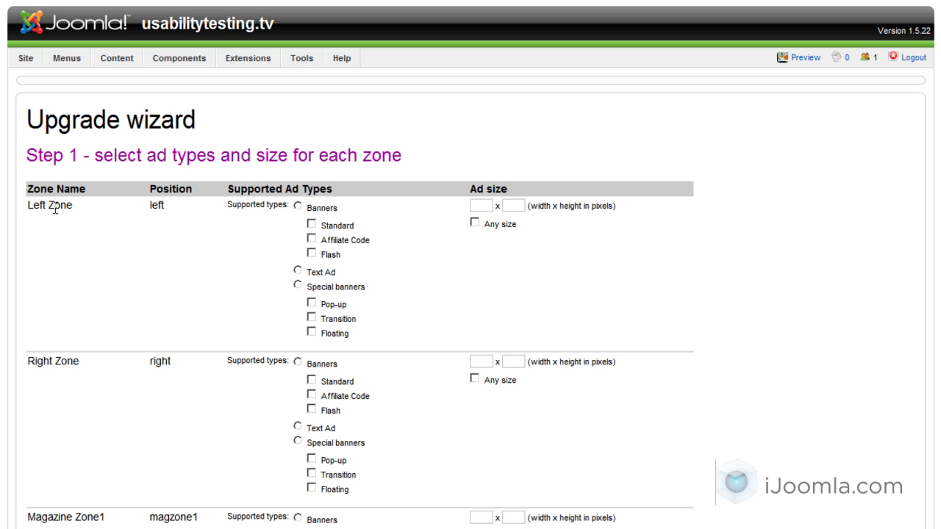
- Set both the Left Zone and Right Zone to support all Banners types with Any size
{"action": "scroll", "coordinate": [52, 210], "scroll_direction": "down", "scroll_amount": 3}
{"action": "scroll", "coordinate": [51, 207], "scroll_direction": "up", "scroll_amount": 2}
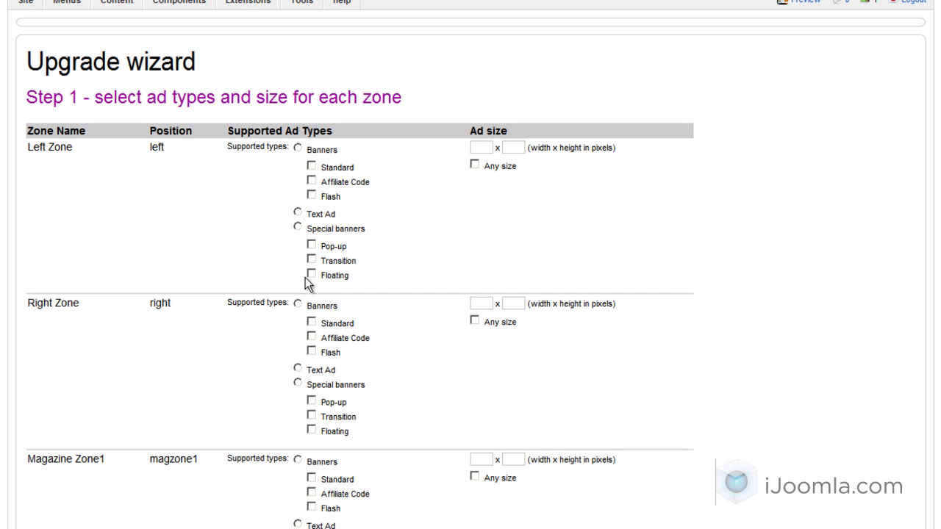
{"action": "left_click", "coordinate": [298, 149]}
{"action": "left_click", "coordinate": [474, 166]}
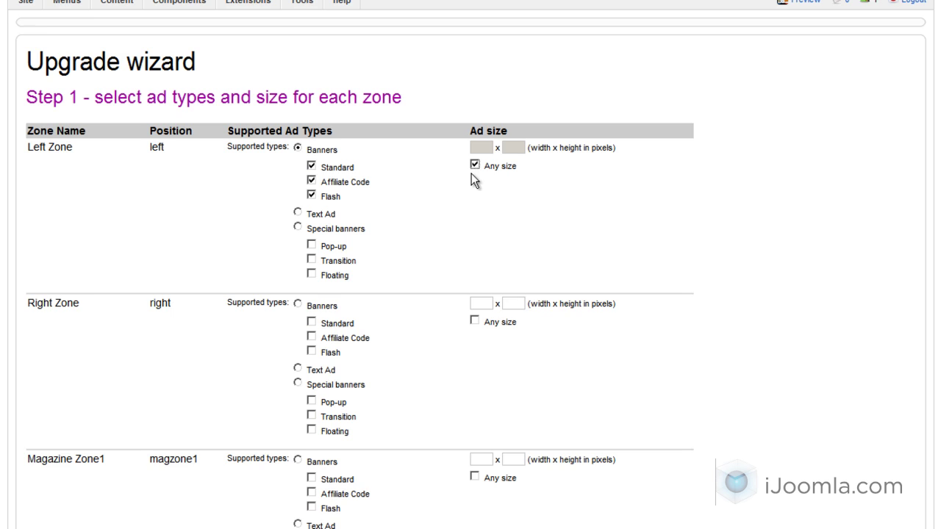
{"action": "scroll", "coordinate": [428, 236], "scroll_direction": "down", "scroll_amount": 2}
{"action": "left_click", "coordinate": [297, 218]}
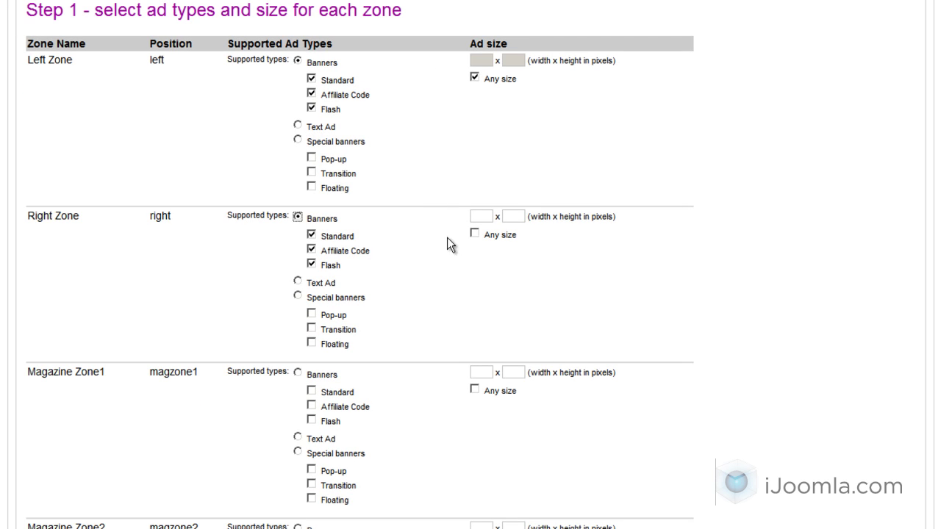
{"action": "left_click", "coordinate": [474, 235]}
- Set Magazine Zone1 to support Standard banners with an ad size of 125 x 125 pixels
{"action": "scroll", "coordinate": [426, 257], "scroll_direction": "down", "scroll_amount": 5}
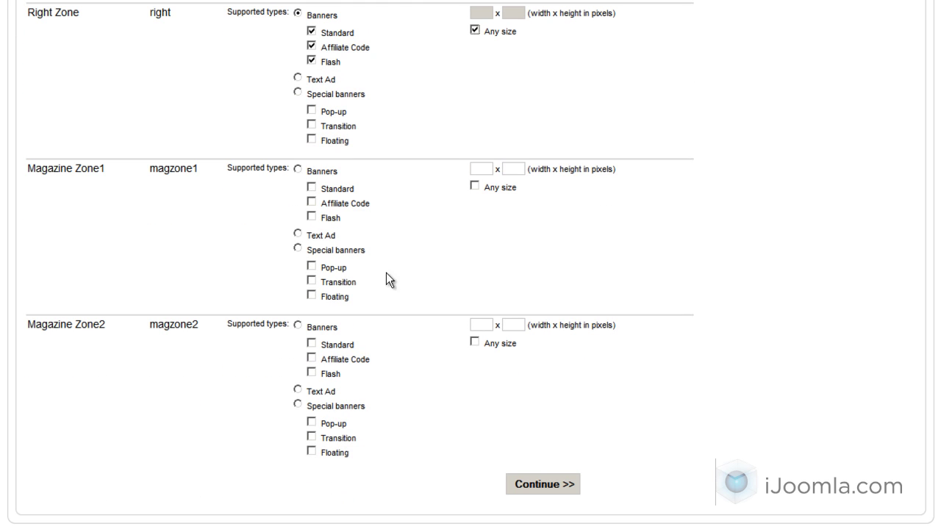
{"action": "left_click", "coordinate": [311, 188]}
{"action": "left_click", "coordinate": [479, 170]}
{"action": "type", "text": "128"}
{"action": "left_click", "coordinate": [511, 167]}
{"action": "type", "text": "125"}
- Set Magazine Zone2 to support Text Ad and continue to the wizard's package step
{"action": "scroll", "coordinate": [382, 247], "scroll_direction": "down", "scroll_amount": 1}
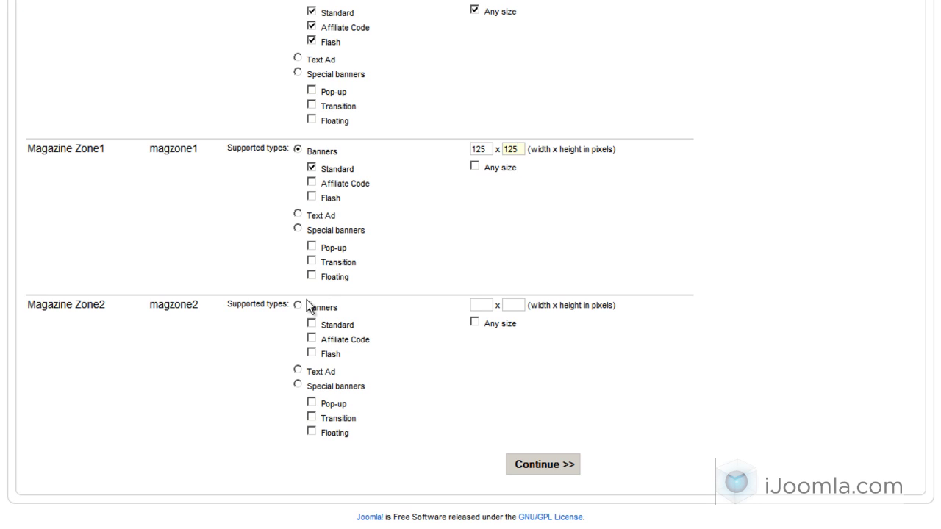
{"action": "left_click", "coordinate": [297, 307]}
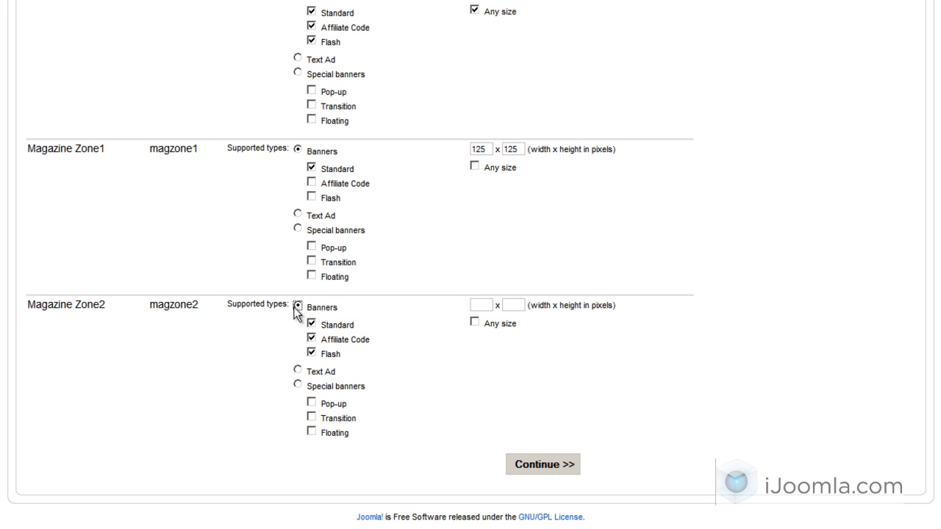
{"action": "left_click", "coordinate": [297, 370]}
{"action": "left_click", "coordinate": [547, 465]}
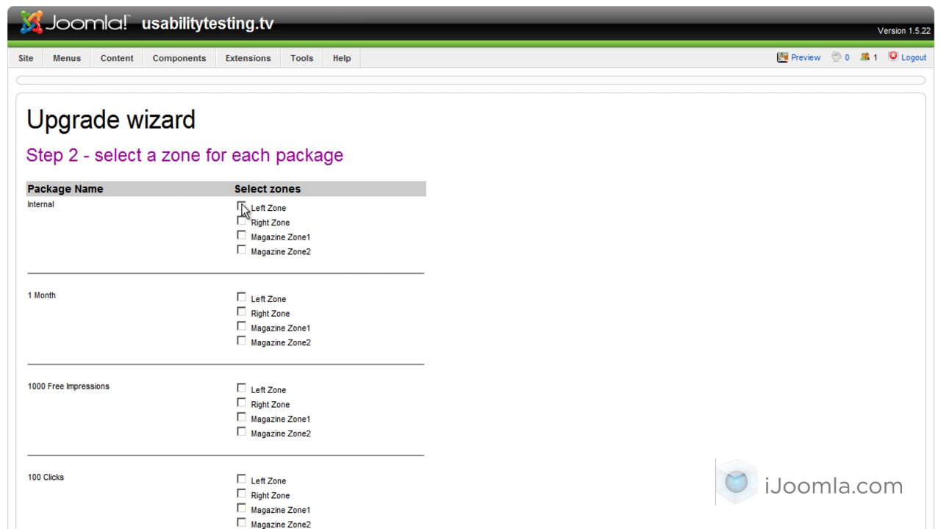
- Assign Left Zone, Right Zone, Magazine Zone1 and Magazine Zone2 to the Internal package
{"action": "scroll", "coordinate": [242, 210], "scroll_direction": "down", "scroll_amount": 3}
{"action": "scroll", "coordinate": [242, 209], "scroll_direction": "up", "scroll_amount": 3}
{"action": "scroll", "coordinate": [207, 256], "scroll_direction": "down", "scroll_amount": 3}
{"action": "left_click", "coordinate": [241, 119]}
{"action": "left_click", "coordinate": [241, 134]}
{"action": "left_click", "coordinate": [241, 148]}
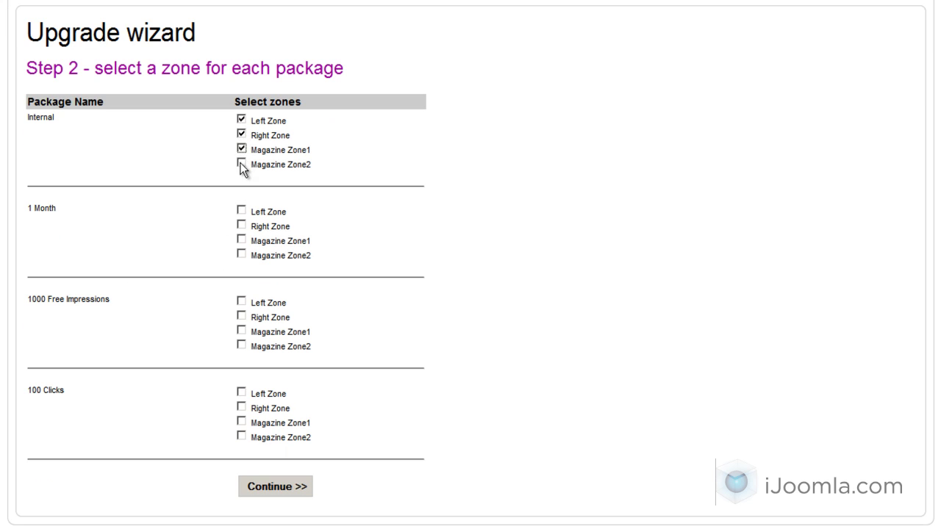
{"action": "left_click", "coordinate": [241, 164]}
- Assign all four zones to the 1 Month package, Left Zone to 1000 Free Impressions, and Right Zone to 100 Clicks
{"action": "left_click", "coordinate": [242, 210]}
{"action": "left_click", "coordinate": [241, 225]}
{"action": "left_click", "coordinate": [241, 239]}
{"action": "left_click", "coordinate": [241, 254]}
{"action": "left_click", "coordinate": [241, 301]}
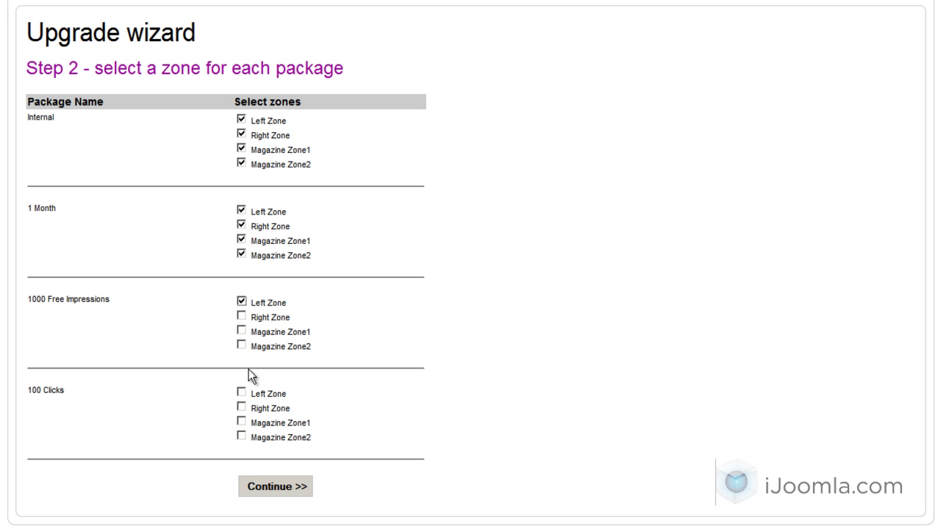
{"action": "left_click", "coordinate": [242, 406]}
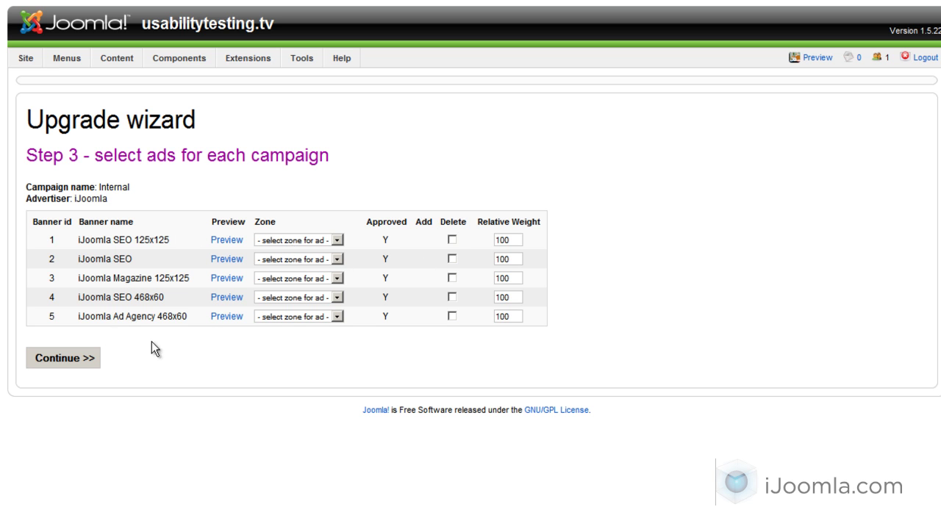
- In the Internal campaign, assign the iJoomla SEO 125x125 ad to Left Zone and the iJoomla SEO ad to Magazine Zone2
{"action": "left_click", "coordinate": [309, 241]}
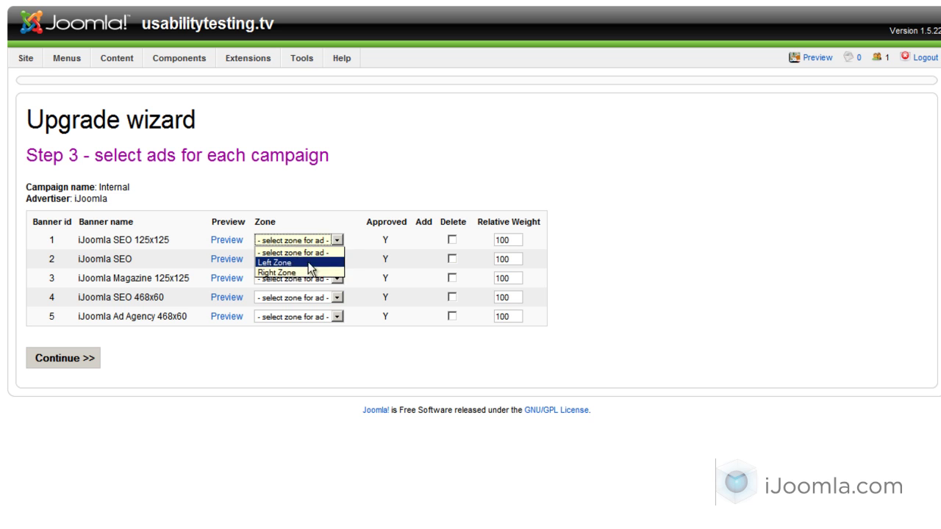
{"action": "left_click", "coordinate": [308, 259]}
{"action": "left_click", "coordinate": [308, 260]}
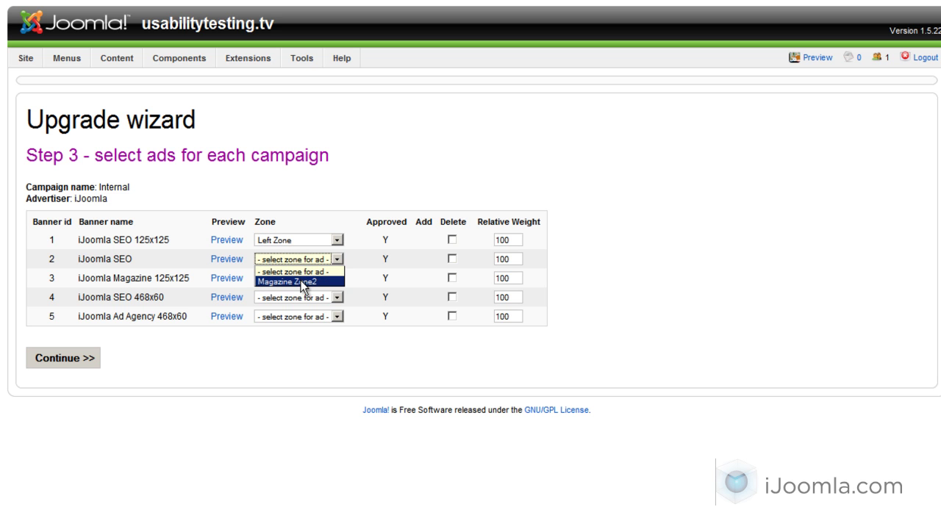
{"action": "left_click", "coordinate": [301, 282]}
- Assign iJoomla Magazine 125x125 and iJoomla SEO 468x60 to Left Zone, and iJoomla Ad Agency 468x60 to Right Zone
{"action": "left_click", "coordinate": [301, 280]}
{"action": "left_click", "coordinate": [291, 300]}
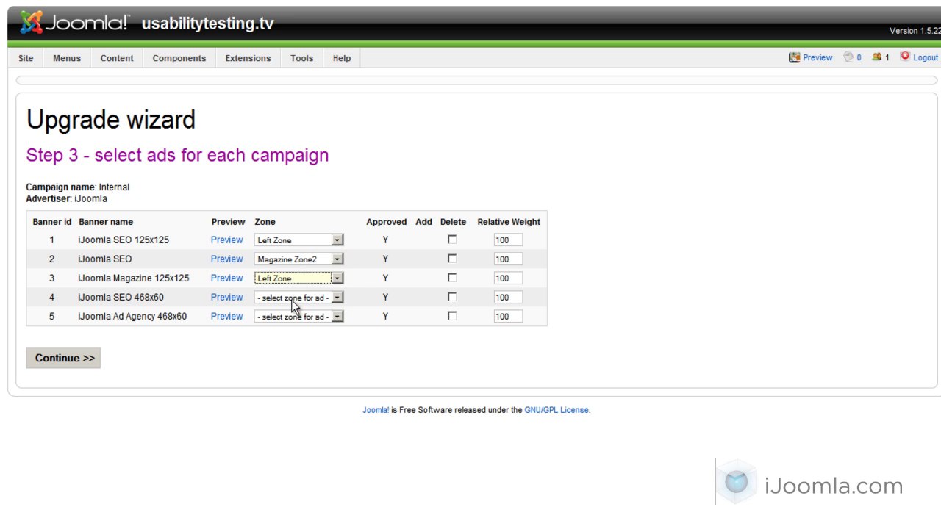
{"action": "left_click", "coordinate": [292, 299]}
{"action": "left_click", "coordinate": [287, 321]}
{"action": "left_click", "coordinate": [291, 317]}
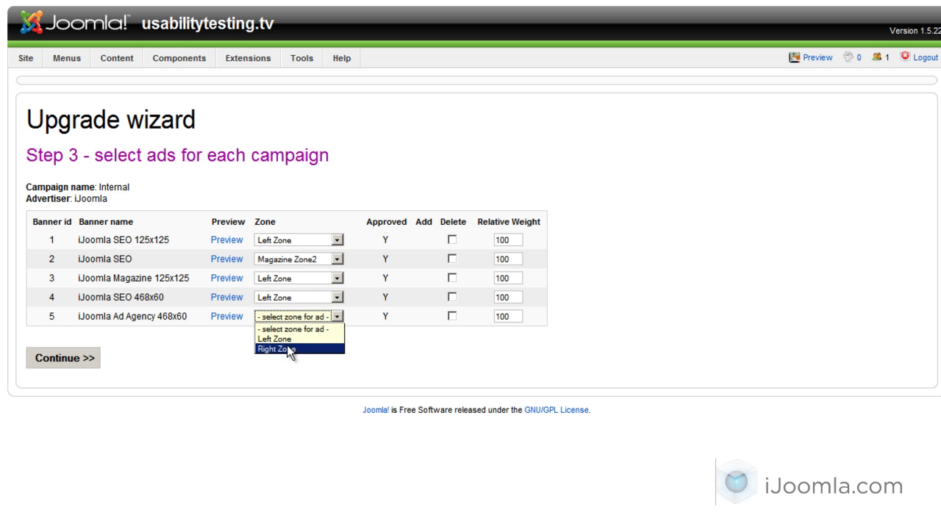
{"action": "left_click", "coordinate": [290, 349]}
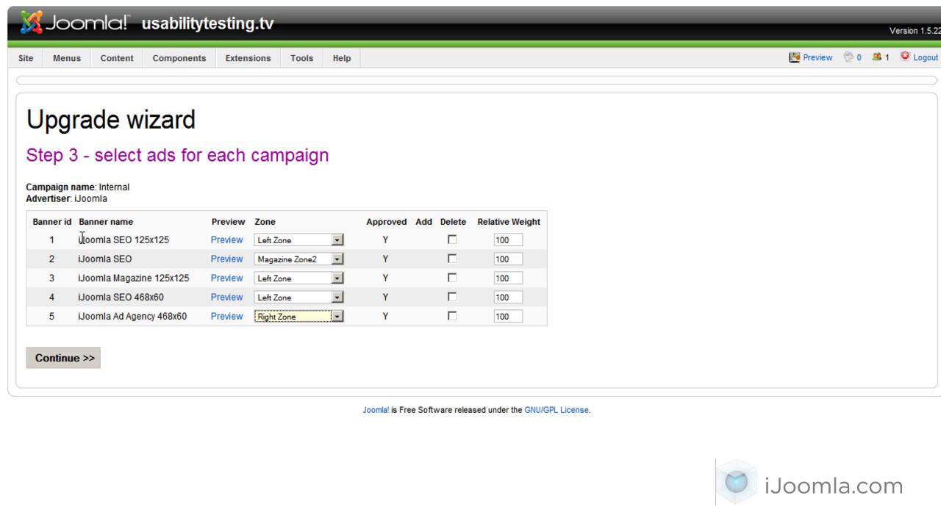
- Check the zone choices offered for the first two ads, and continue past the campaign step to complete the upgrade
{"action": "left_click_drag", "start_coordinate": [79, 240], "coordinate": [170, 240]}
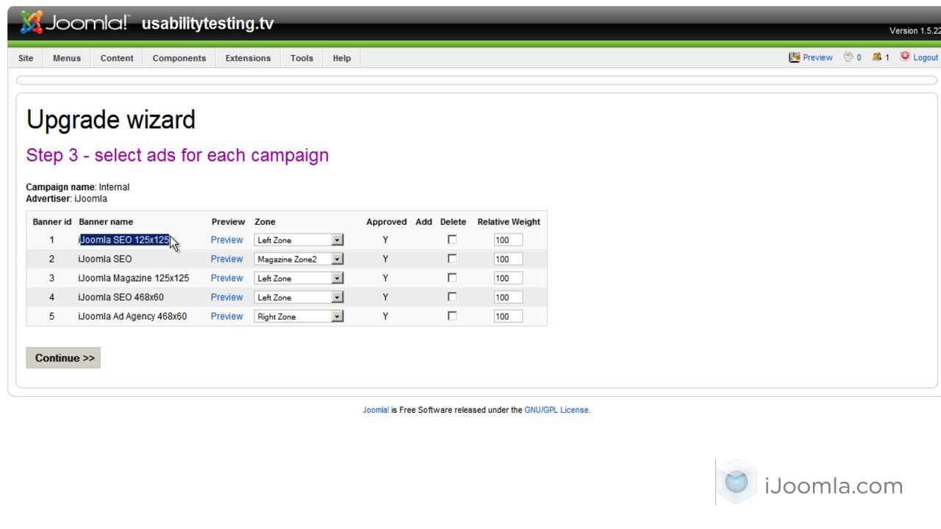
{"action": "left_click", "coordinate": [272, 239]}
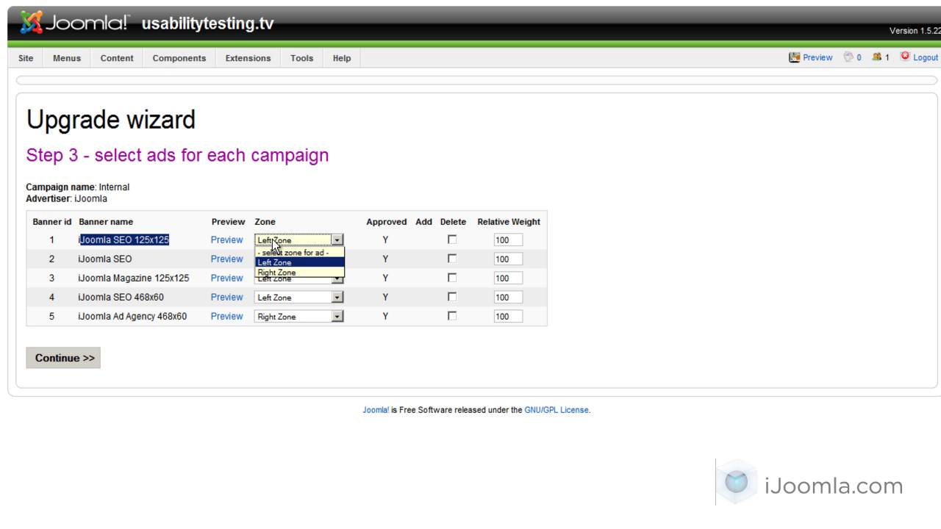
{"action": "left_click", "coordinate": [273, 244]}
{"action": "left_click_drag", "start_coordinate": [153, 254], "coordinate": [78, 258]}
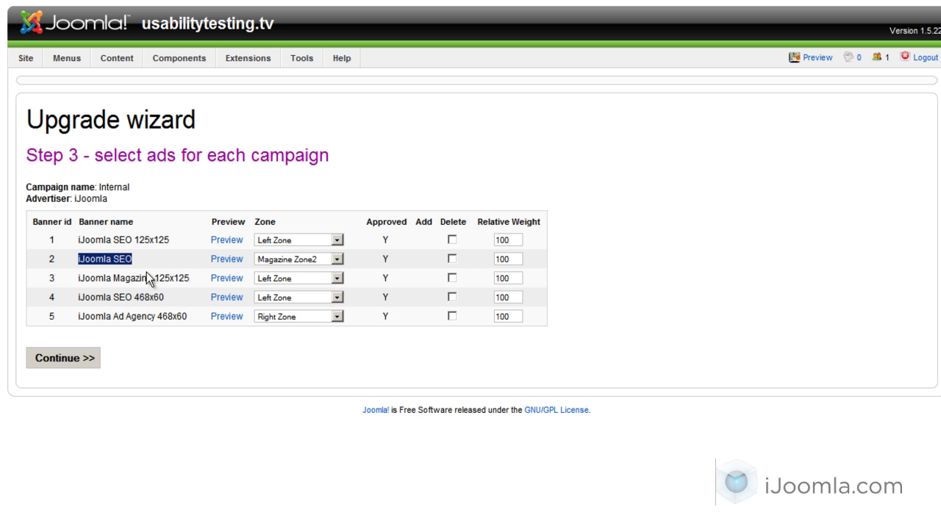
{"action": "left_click", "coordinate": [284, 259]}
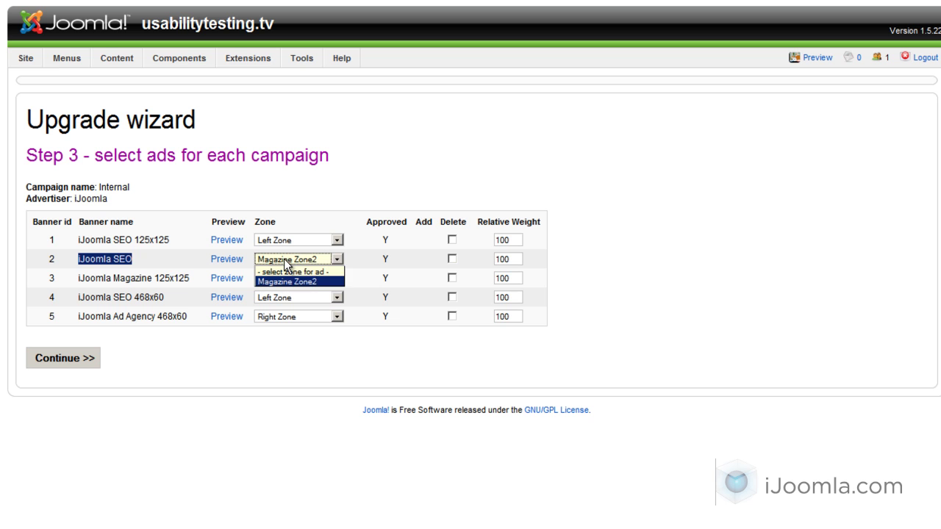
{"action": "left_click", "coordinate": [358, 252]}
{"action": "left_click", "coordinate": [86, 357]}
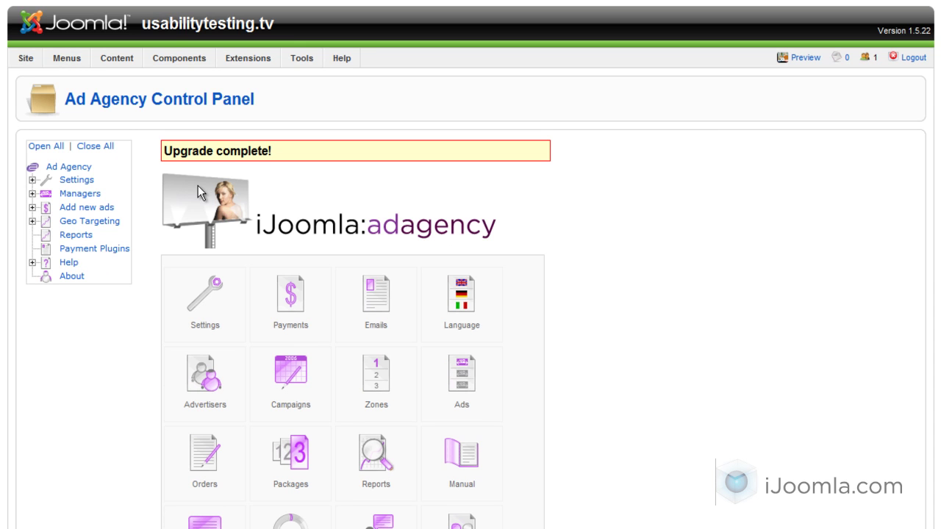
- Open the Left Zone from Ad Agency's zones manager and review its ads details, including supported types and ad size
{"action": "left_click", "coordinate": [31, 180]}
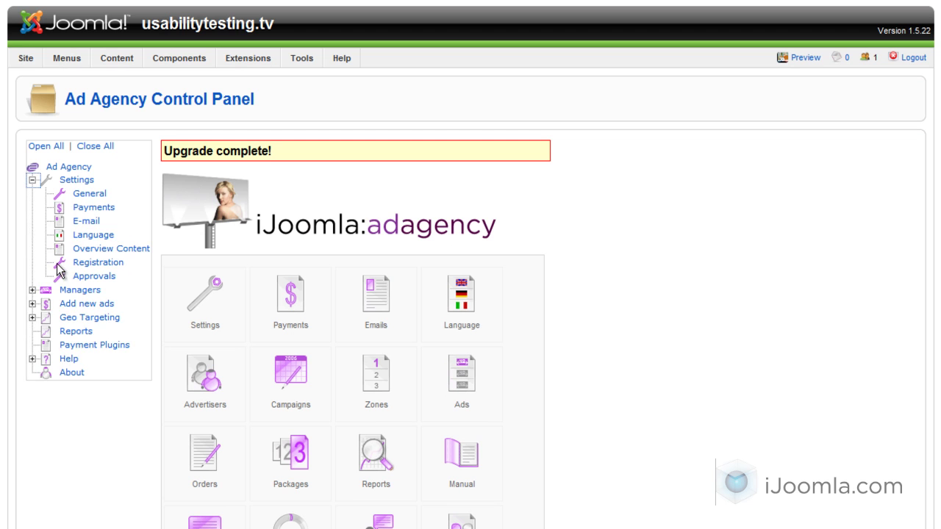
{"action": "left_click", "coordinate": [32, 290]}
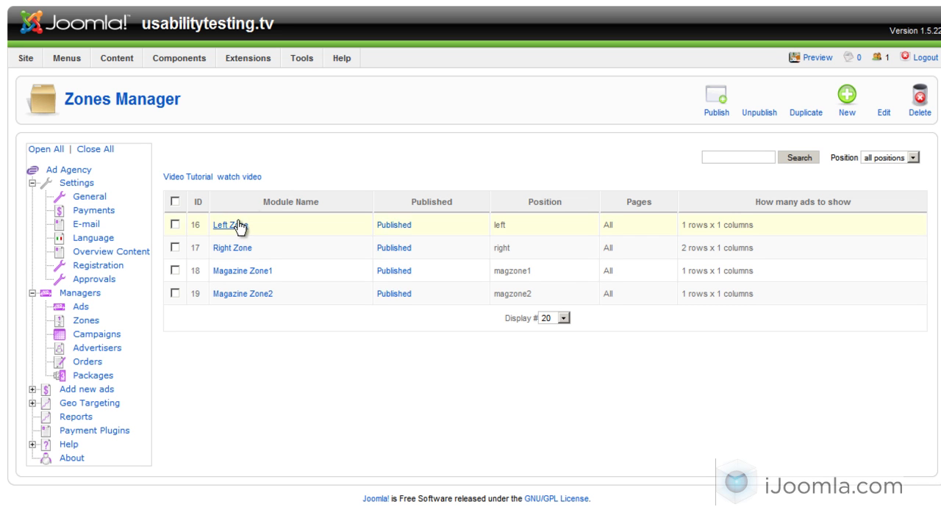
{"action": "left_click", "coordinate": [240, 225]}
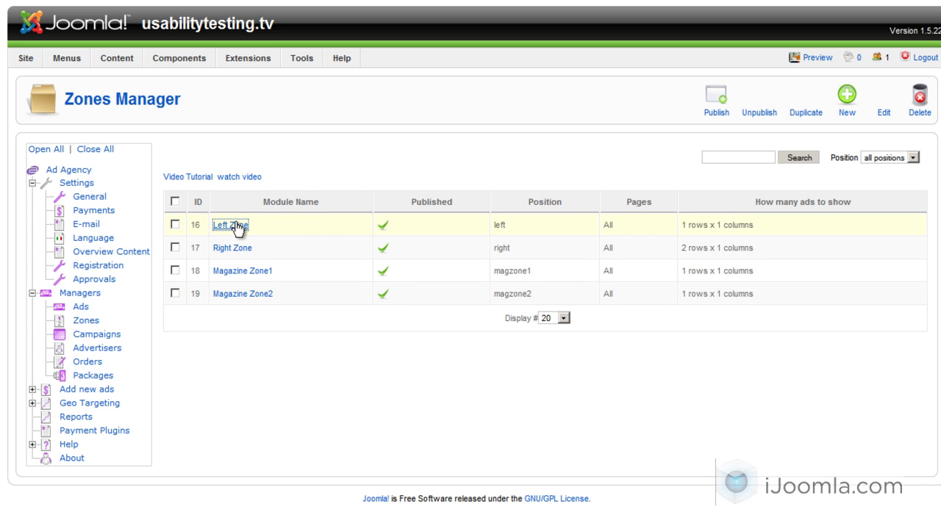
{"action": "left_click", "coordinate": [385, 215]}
{"action": "left_click", "coordinate": [248, 162]}
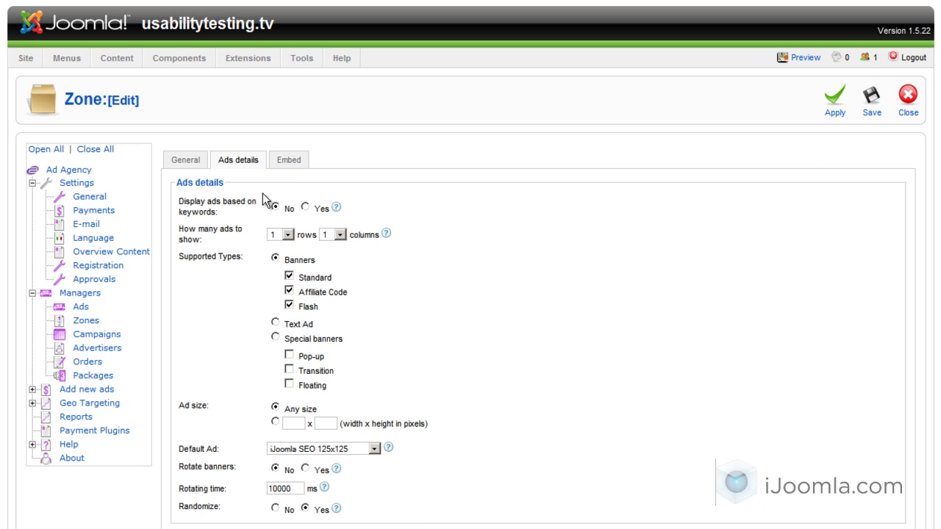
{"action": "scroll", "coordinate": [262, 194], "scroll_direction": "down", "scroll_amount": 2}
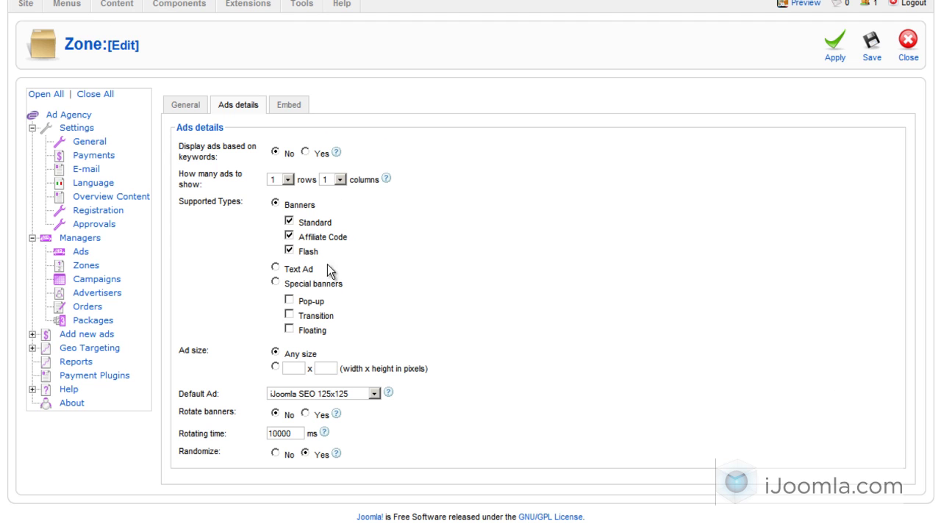
{"action": "scroll", "coordinate": [299, 191], "scroll_direction": "up", "scroll_amount": 2}
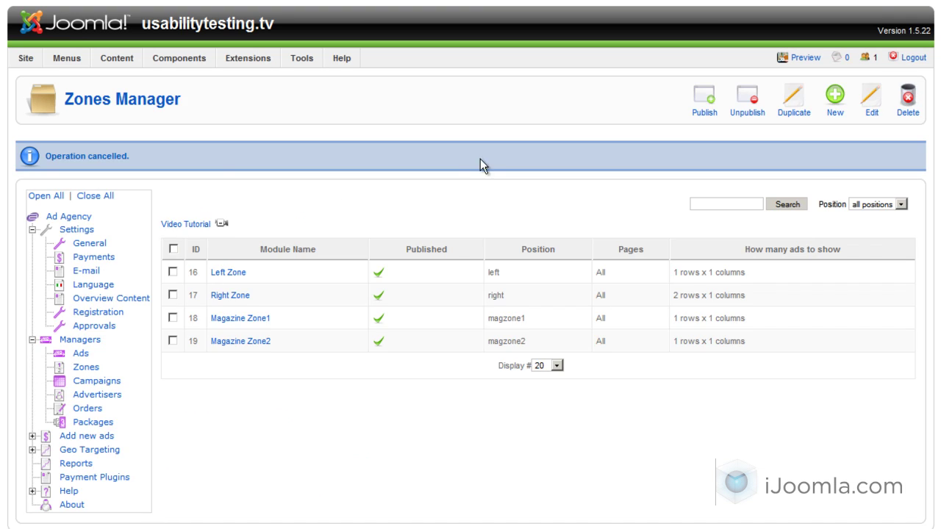
- Upload and install the menu module package mod_ijoomla_adagency_menu_2.0.zip through the Extension Manager
{"action": "mouse_move", "coordinate": [250, 58]}
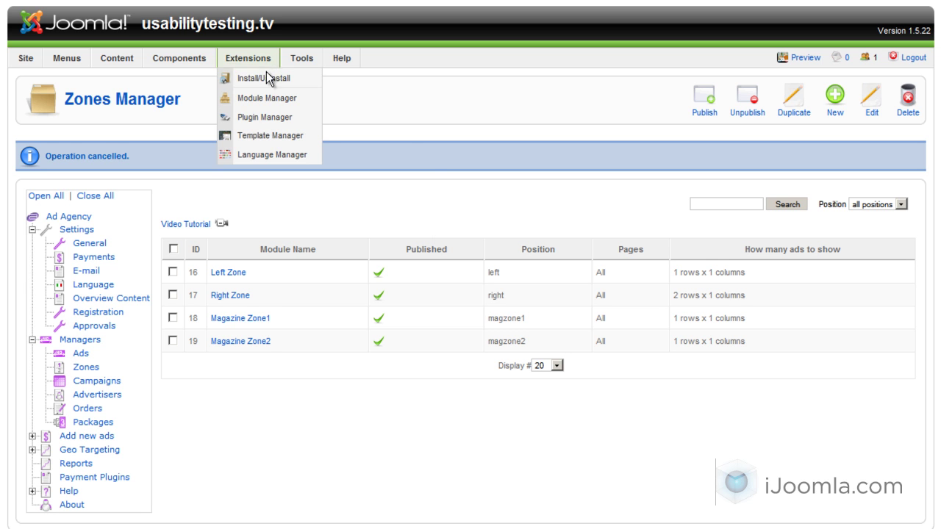
{"action": "left_click", "coordinate": [268, 79]}
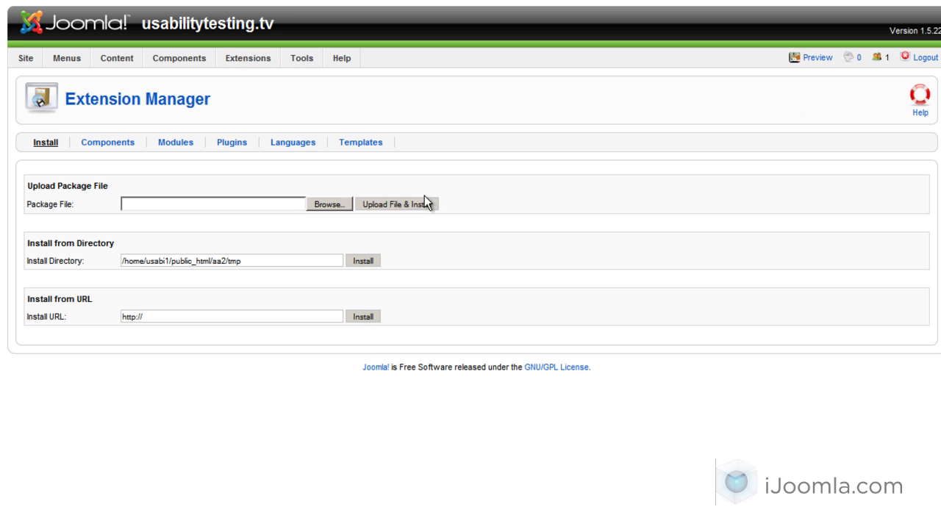
{"action": "left_click", "coordinate": [343, 203]}
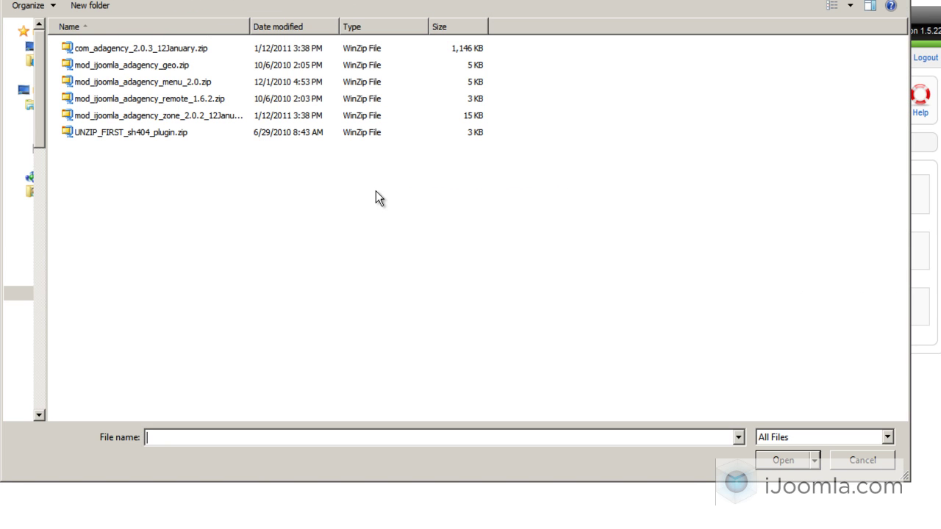
{"action": "left_click", "coordinate": [120, 81]}
{"action": "left_click", "coordinate": [778, 461]}
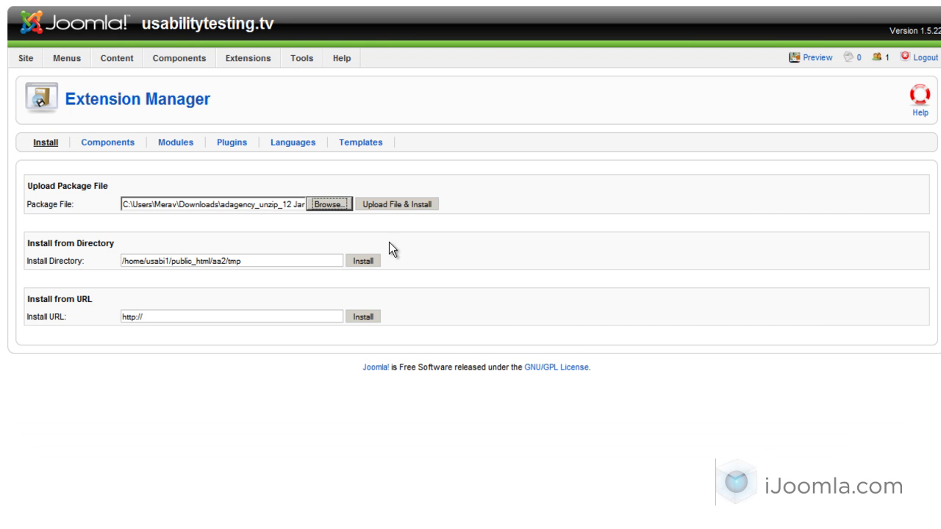
{"action": "left_click", "coordinate": [395, 204]}
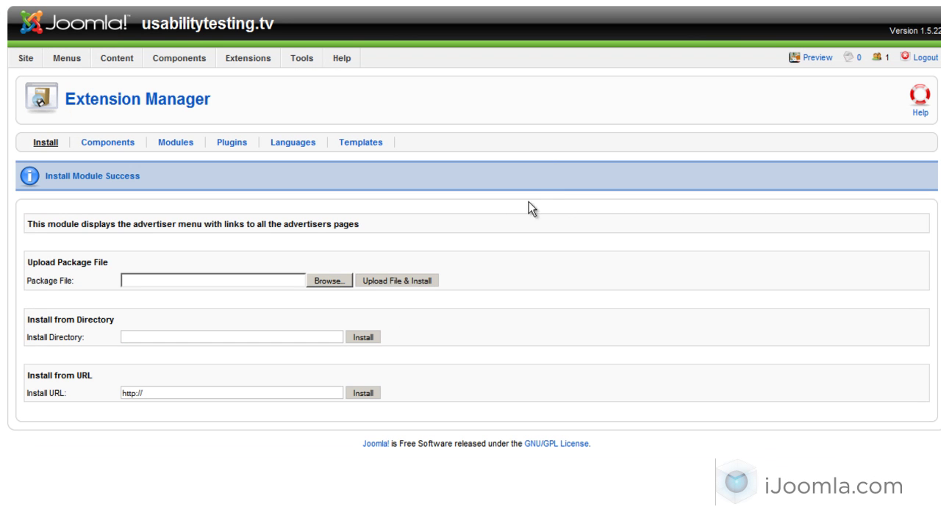
- Upload and install the zone module package mod_ijoomla_adagency_zone_2.0.2_12January.zip
{"action": "left_click", "coordinate": [325, 281]}
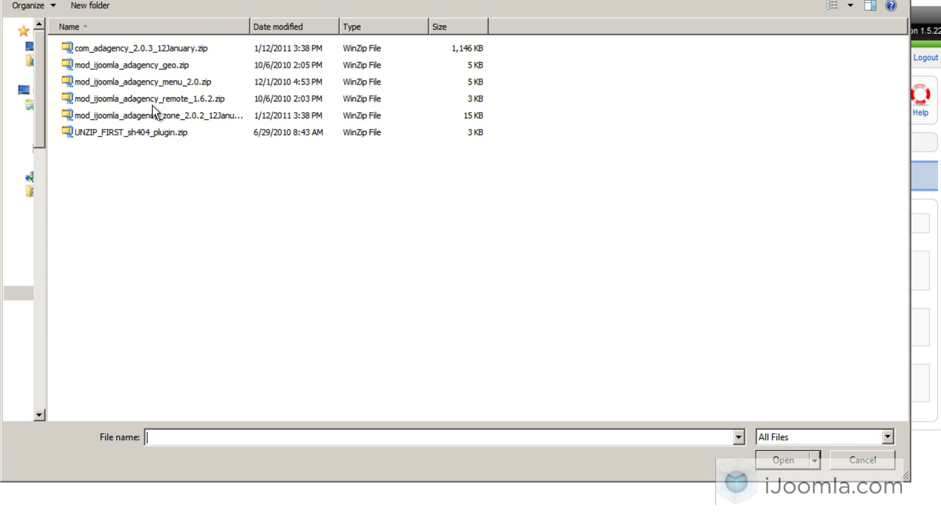
{"action": "left_click", "coordinate": [151, 115]}
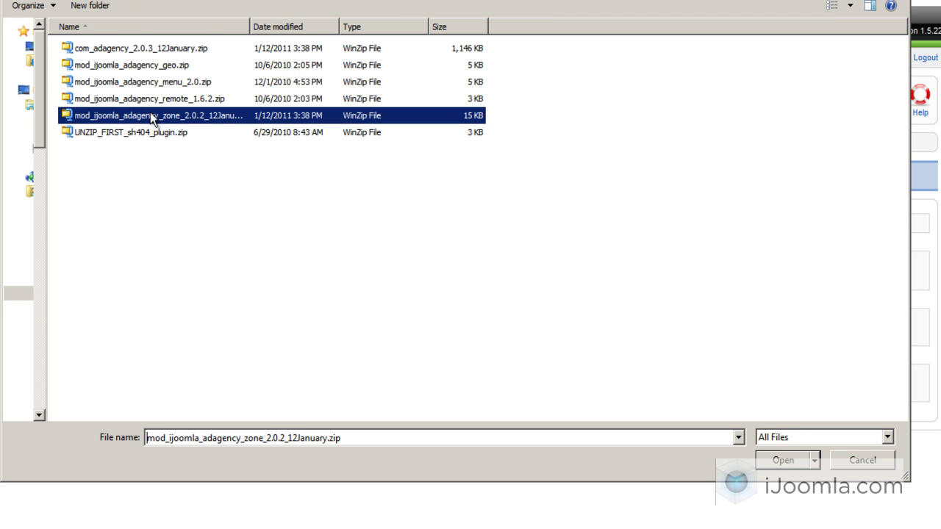
{"action": "left_click", "coordinate": [781, 460]}
{"action": "left_click", "coordinate": [396, 281]}
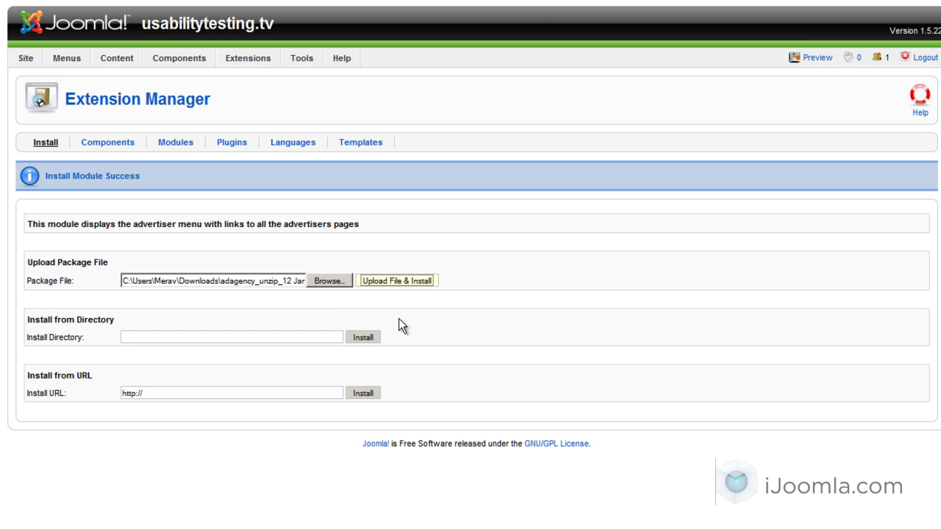